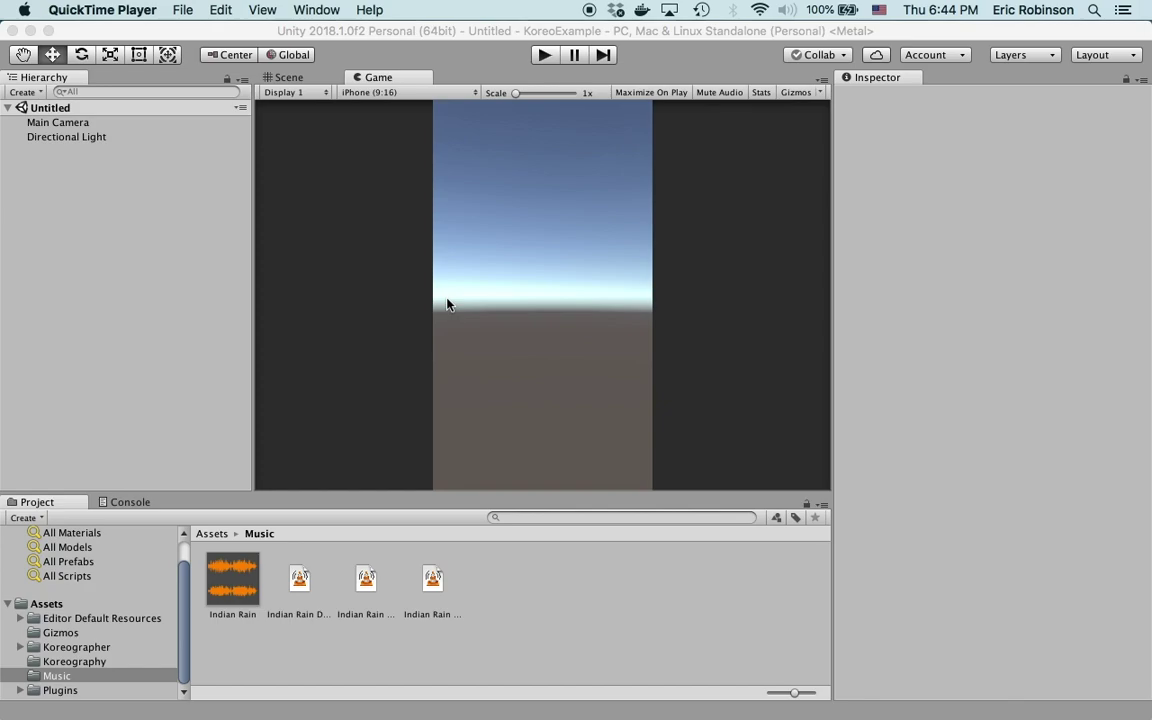
Import the RhythmGameDemo package from the Koreographer > Demos folder.
left_click(346, 496)
left_click(71, 646)
key("Right")
scroll(71, 646, "down", 2)
left_click(80, 622)
left_click(566, 546)
double_click(566, 546)
left_click(631, 531)
Browse into the Rhythm Game Demo > Scenes folder.
left_click(586, 550)
double_click(566, 550)
double_click(295, 553)
Open the RhythmGame scene and glance at the Scene view before returning to Game view.
left_click(233, 553)
double_click(233, 556)
left_click(288, 77)
left_click(362, 79)
Try 16:10 and 16:9 previews, then settle on iPhone 9:16 portrait aspect.
left_click(390, 92)
left_click(383, 200)
left_click(400, 92)
left_click(380, 215)
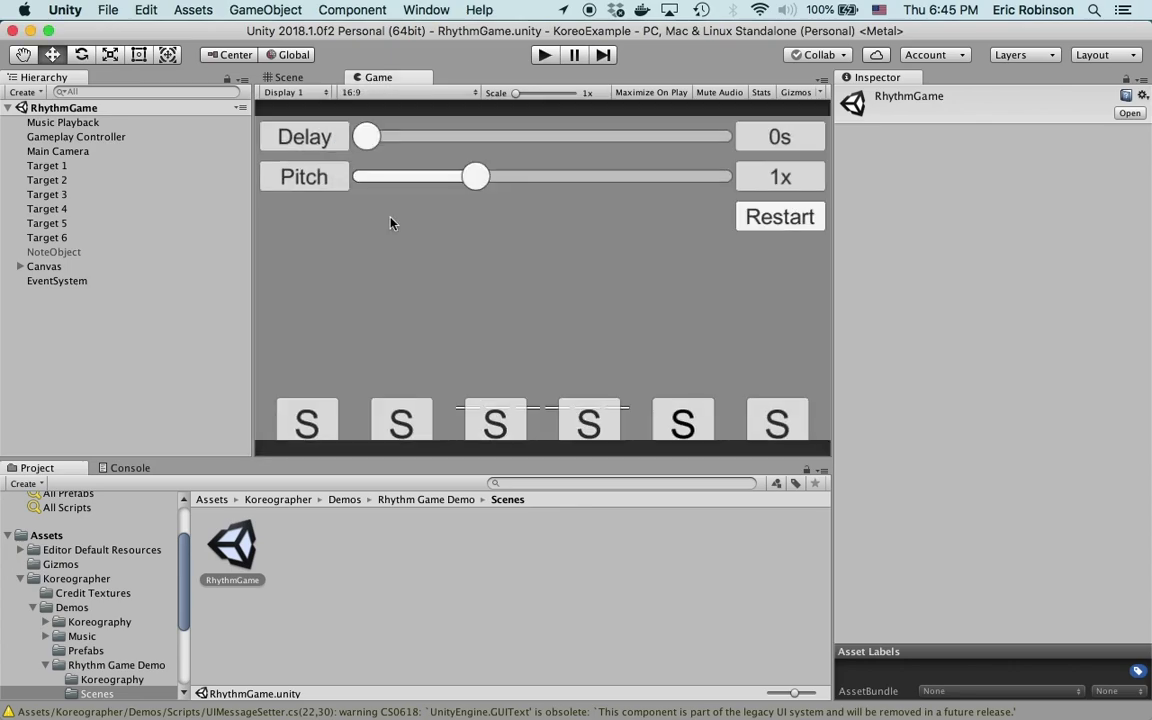
left_click(408, 93)
left_click(366, 287)
left_click(443, 398)
left_click(425, 271)
left_click(418, 607)
left_click(76, 578)
Show the Indian Rain music assets and position the MIDI Converter window.
key("Left")
left_click(58, 671)
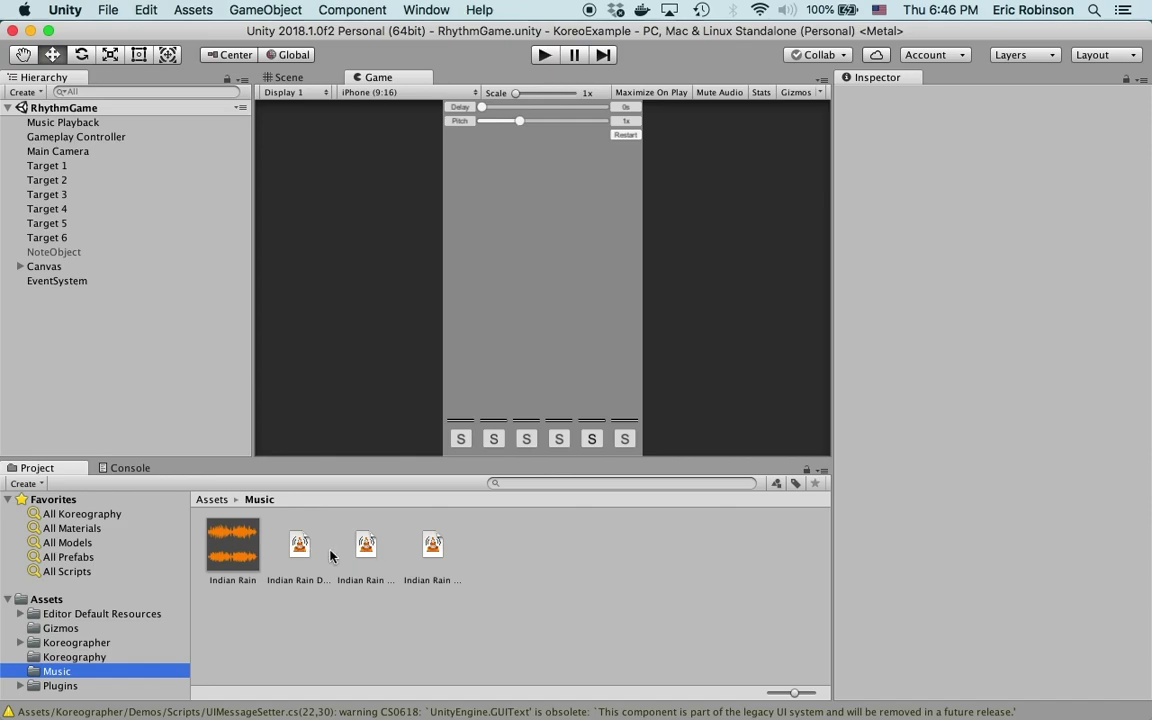
key("alt")
left_click_drag(800, 113, 645, 111)
left_click(426, 10)
left_click(712, 111)
left_click_drag(712, 113, 660, 129)
Load the Indian Rain Drums MIDI file into the converter.
left_click(376, 172)
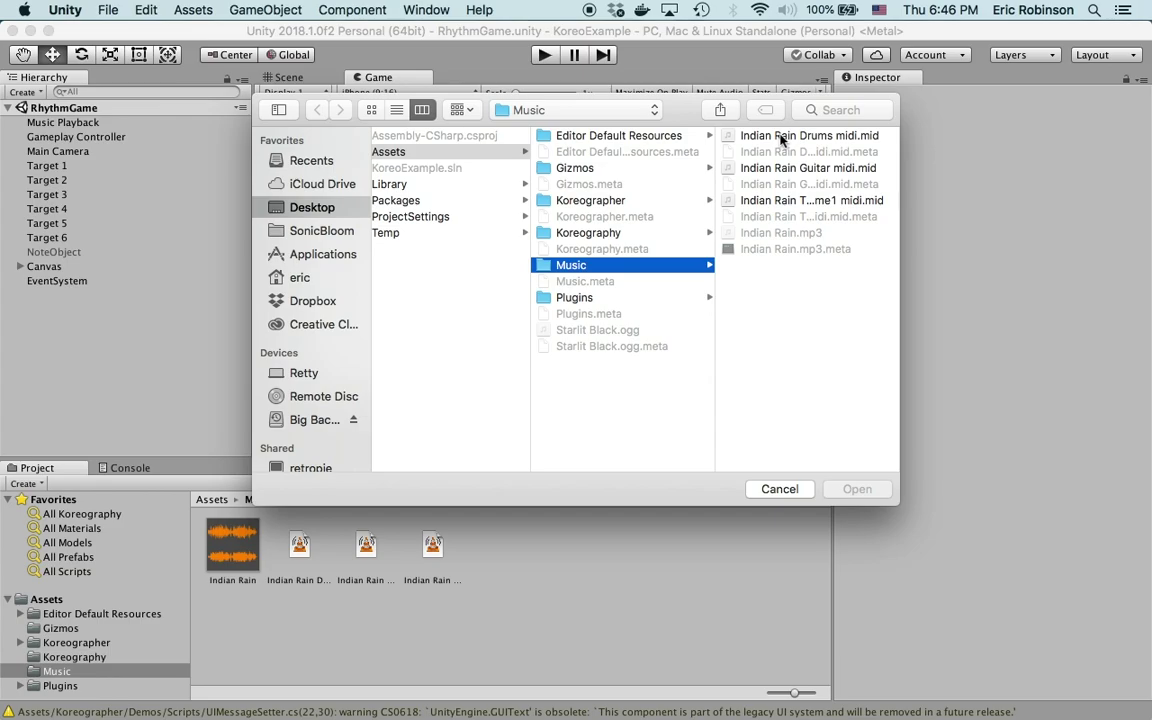
left_click(781, 140)
left_click(856, 488)
Pair the Indian Rain audio clip and name the section Main.
left_click(738, 237)
left_click(812, 231)
key("Down")
left_click(647, 28)
left_click(423, 236)
type("Main")
Export the drums conversion and save it as the MIDIExampleKoreo asset.
left_click(692, 259)
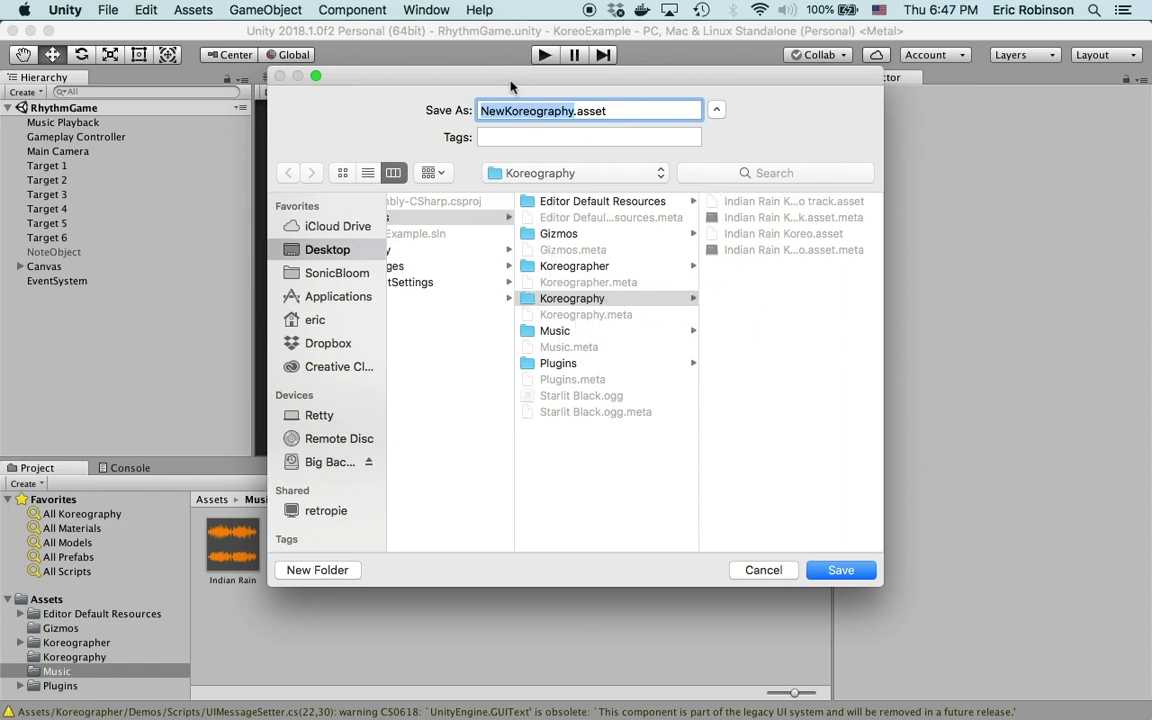
type("MIDIExampleKoreo")
left_click(866, 577)
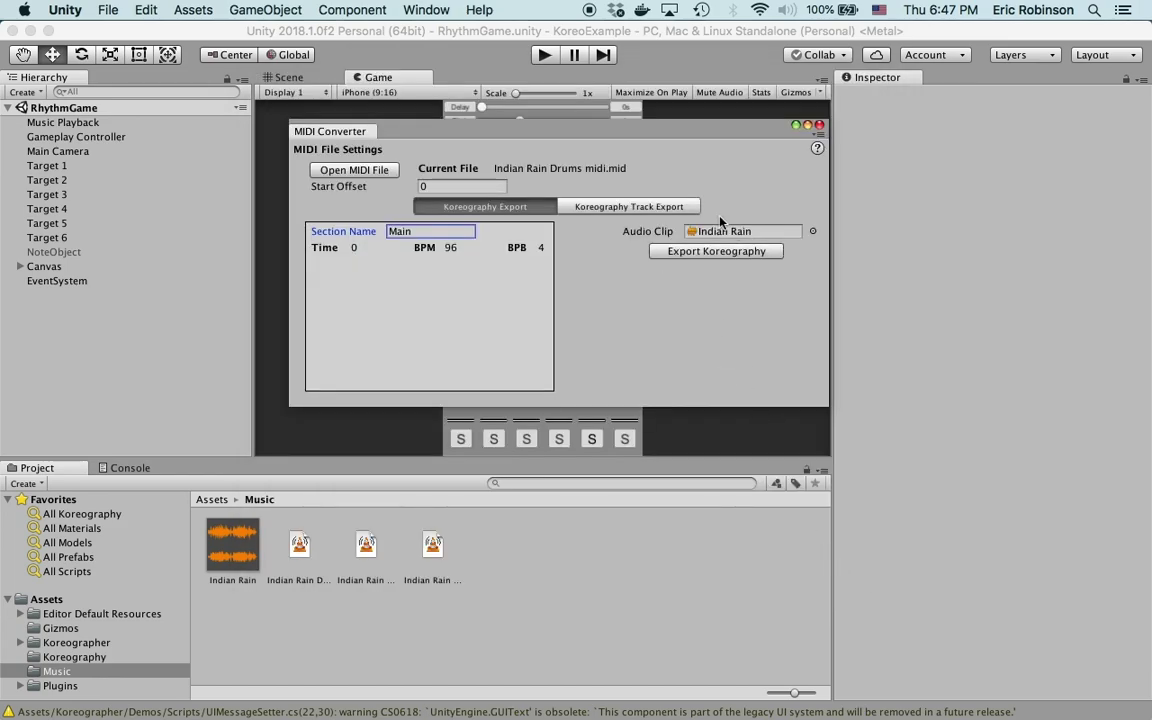
Target MIDIExampleKoreo for track export with channel 1 selected and Note as payload.
left_click(678, 207)
left_click(751, 233)
left_click(333, 248)
left_click(334, 267)
left_click(597, 266)
left_click(578, 303)
mouse_move(468, 316)
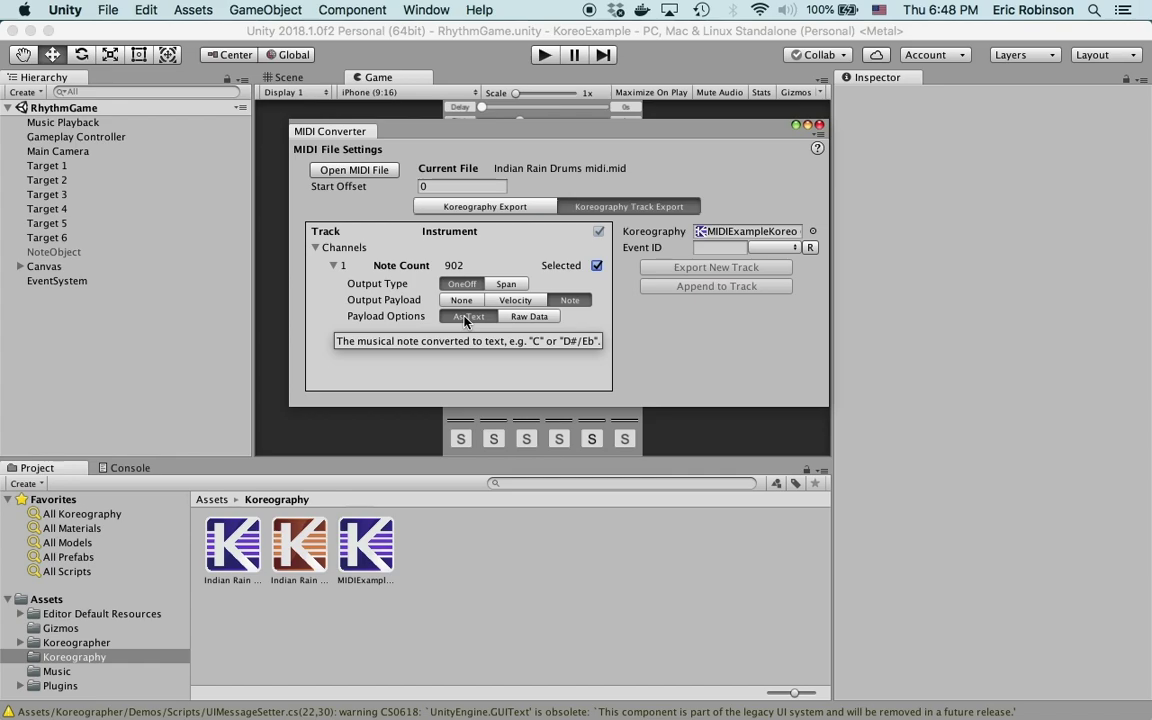
Give the drums event ID Drums and save them as new track MIDIDrumsTrack.
mouse_move(529, 316)
left_click(704, 247)
type("Drums")
left_click(749, 267)
type("MIDIDrumsTrack")
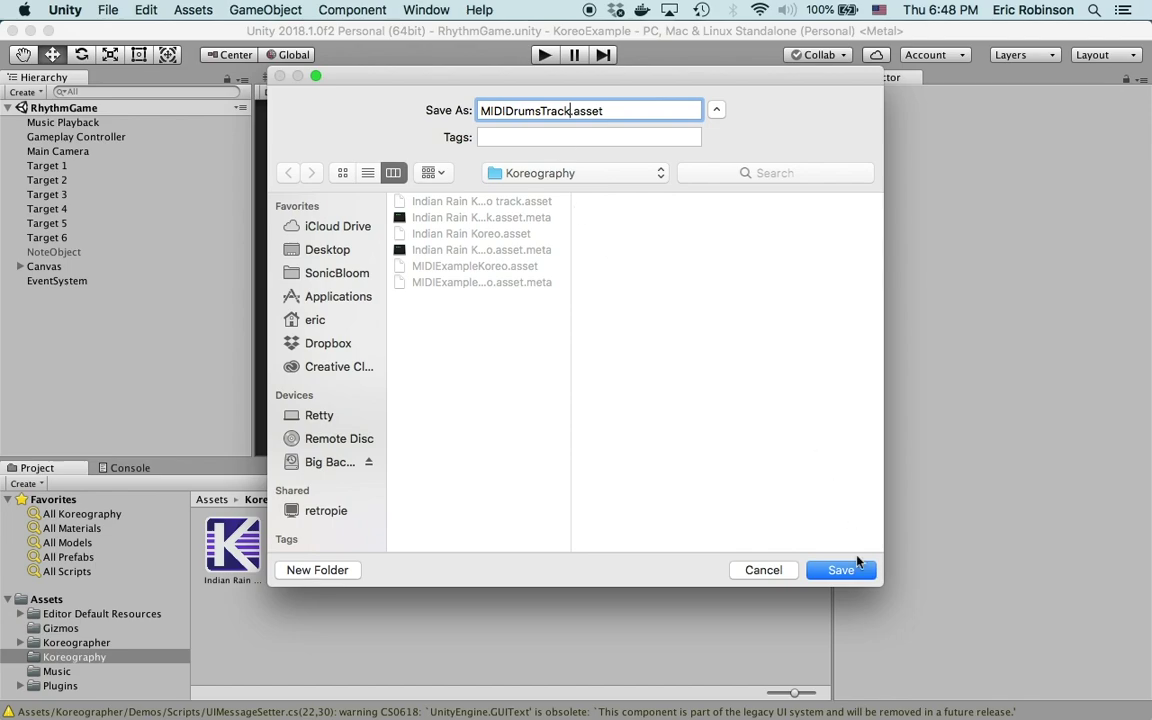
left_click(838, 569)
left_click(370, 172)
Load the Indian Rain Guitar MIDI with channel 1 selected and Note payload.
left_click(817, 170)
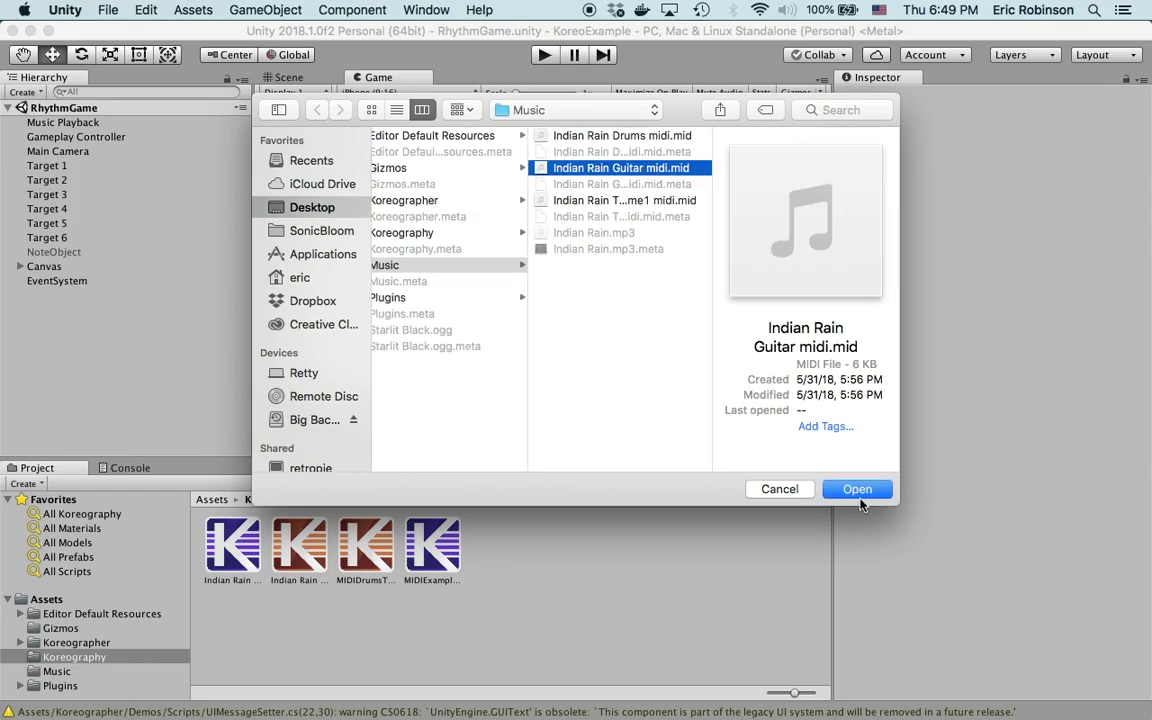
left_click(856, 491)
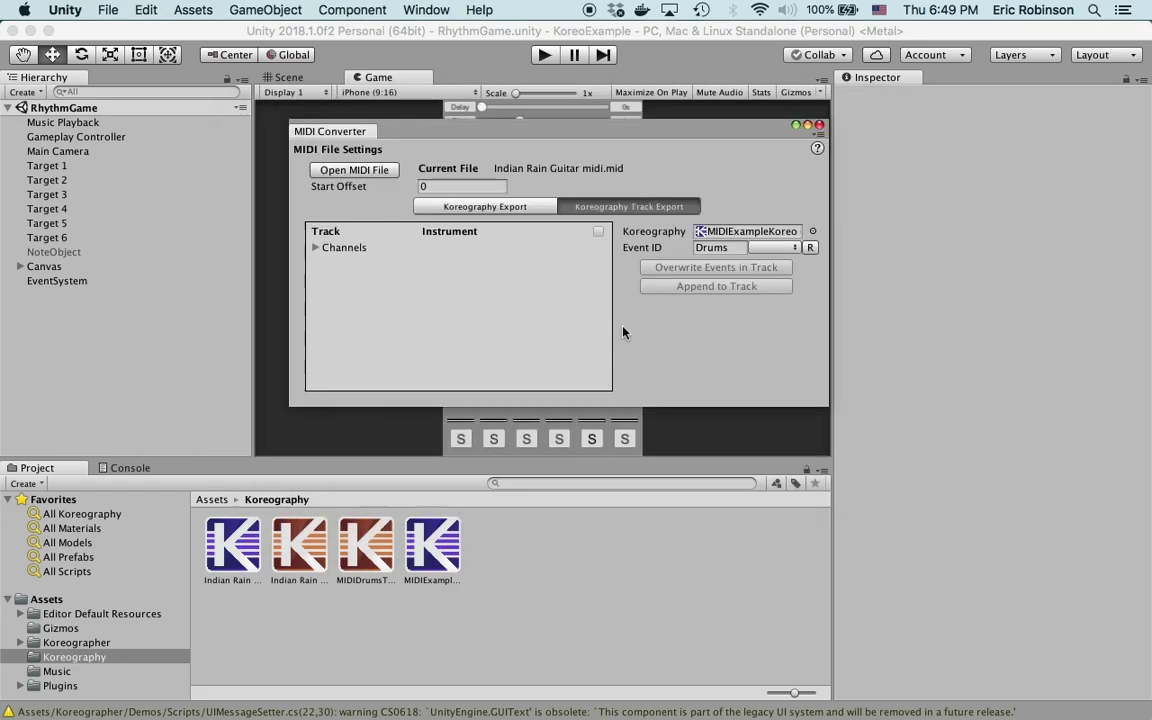
left_click(318, 247)
left_click(334, 265)
left_click(596, 265)
left_click(569, 300)
Set event ID Guitar and export it as new track MIDIGuitarTrack.
left_click(735, 247)
type("Guitar")
left_click(715, 268)
type("MIDIGuitarTrack")
left_click(838, 570)
Load the Theme1 MIDI with channel 1 selected and Note payload.
left_click(350, 170)
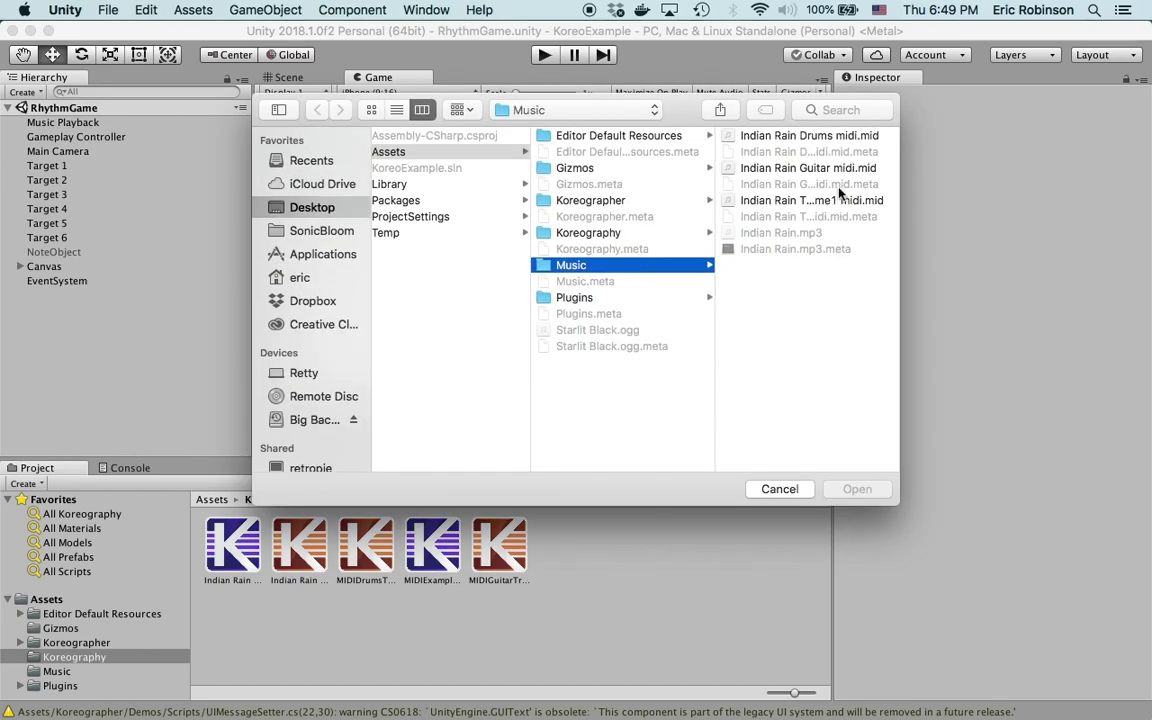
left_click(764, 199)
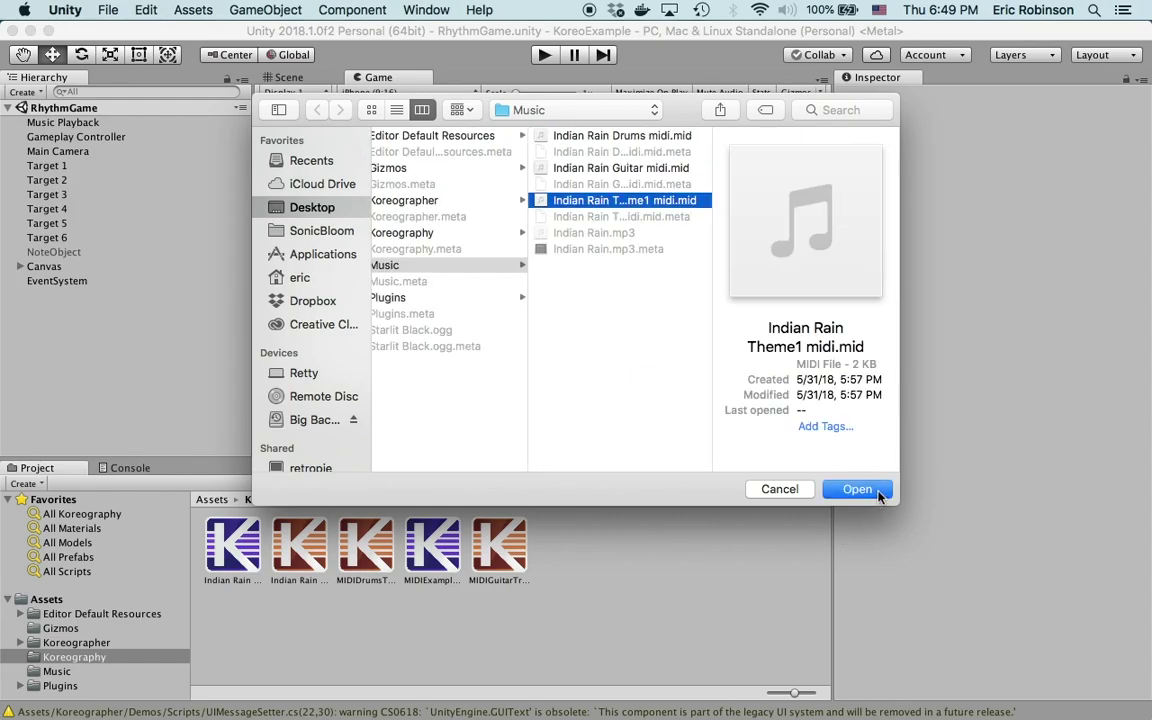
left_click(878, 492)
left_click(330, 247)
left_click(336, 266)
left_click(596, 265)
left_click(567, 302)
Set event ID Theme and export it as new track MIDIThemeTrack.
left_click(722, 247)
type("Theme")
left_click(735, 268)
type("MIDIThemeTrack")
left_click(845, 572)
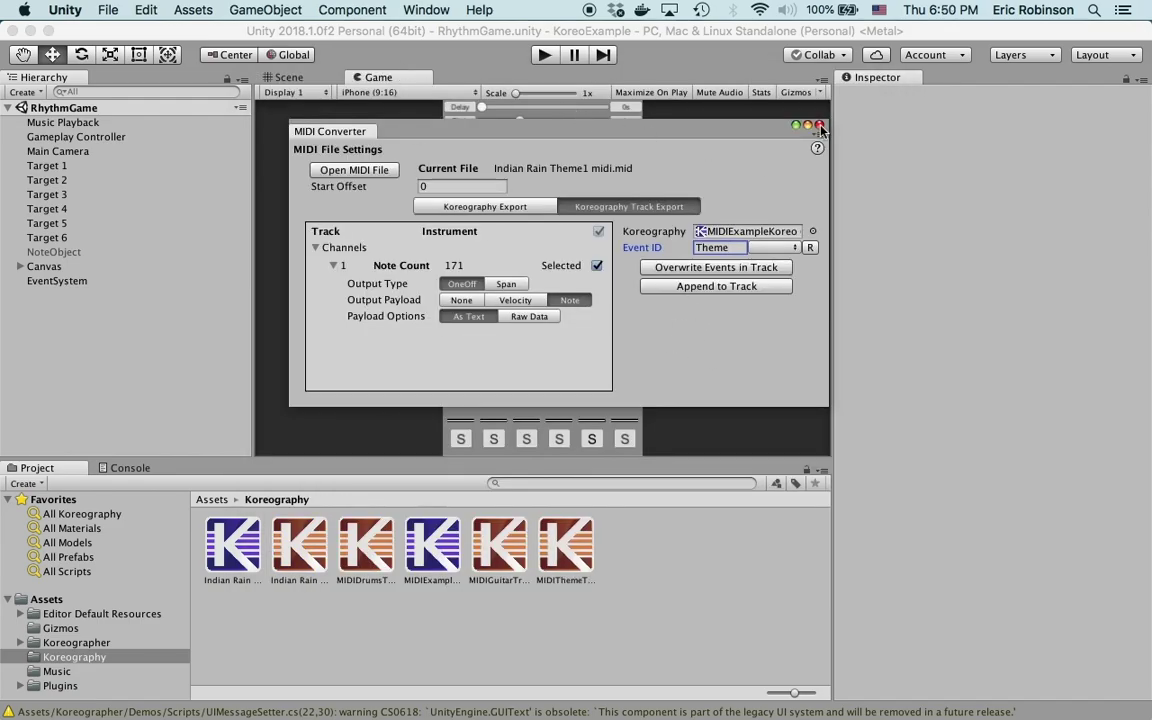
Close the MIDI Converter and load MIDIExampleKoreo in the Koreography Editor.
left_click(820, 126)
left_click(420, 10)
left_click(443, 125)
key("Return")
left_click(720, 112)
left_click(646, 28)
Scroll through the Drums track and select all its events.
scroll(463, 404, "right", 5)
scroll(465, 404, "right", 5)
scroll(465, 405, "right", 5)
scroll(465, 405, "left", 5)
scroll(465, 405, "left", 5)
scroll(465, 405, "left", 5)
key("super+a")
scroll(580, 405, "up", 5)
scroll(750, 398, "down", 2)
scroll(750, 398, "down", 2)
scroll(700, 390, "down", 3)
scroll(650, 388, "down", 2)
scroll(621, 386, "up", 2)
scroll(621, 386, "up", 2)
scroll(621, 386, "up", 1)
Switch the edited track to Guitar, then Theme, and scroll through its events.
left_click(508, 207)
left_click(487, 208)
left_click(484, 222)
scroll(539, 378, "right", 5)
scroll(539, 378, "right", 5)
scroll(539, 378, "right", 5)
scroll(539, 378, "right", 5)
scroll(539, 378, "left", 10)
scroll(539, 378, "right", 1)
scroll(539, 378, "left", 5)
Close the Koreography Editor and set Music Playback's Koreography field to MIDIExampleKoreo.
left_click(997, 69)
left_click(174, 124)
left_click(1062, 572)
left_click(1107, 571)
left_click(584, 30)
left_click(1038, 575)
key("Return")
left_click(723, 112)
left_click(646, 28)
left_click(120, 136)
Open the Rhythm Game Controller's Event ID list, close it unchanged, then reopen it.
left_click(1111, 236)
left_click(890, 215)
left_click(1056, 238)
Set Event ID to Drums and play-test it with pitch raised to about 2.9x.
left_click(1097, 194)
key("super+p")
mouse_move(516, 124)
left_mouse_down()
mouse_move(600, 122)
mouse_move(497, 124)
mouse_move(521, 122)
left_mouse_up()
left_click(543, 54)
Set Event ID to Guitar and play-test the falling guitar notes, then stop.
left_click(1075, 237)
left_click(1075, 251)
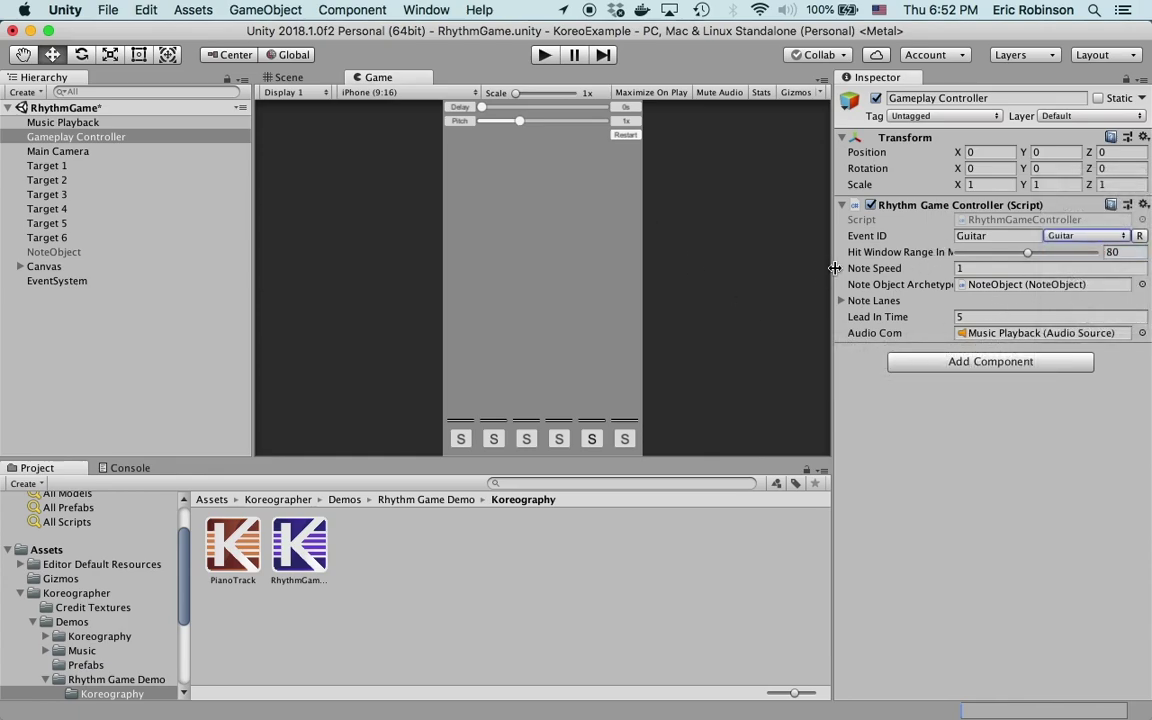
key("super+p")
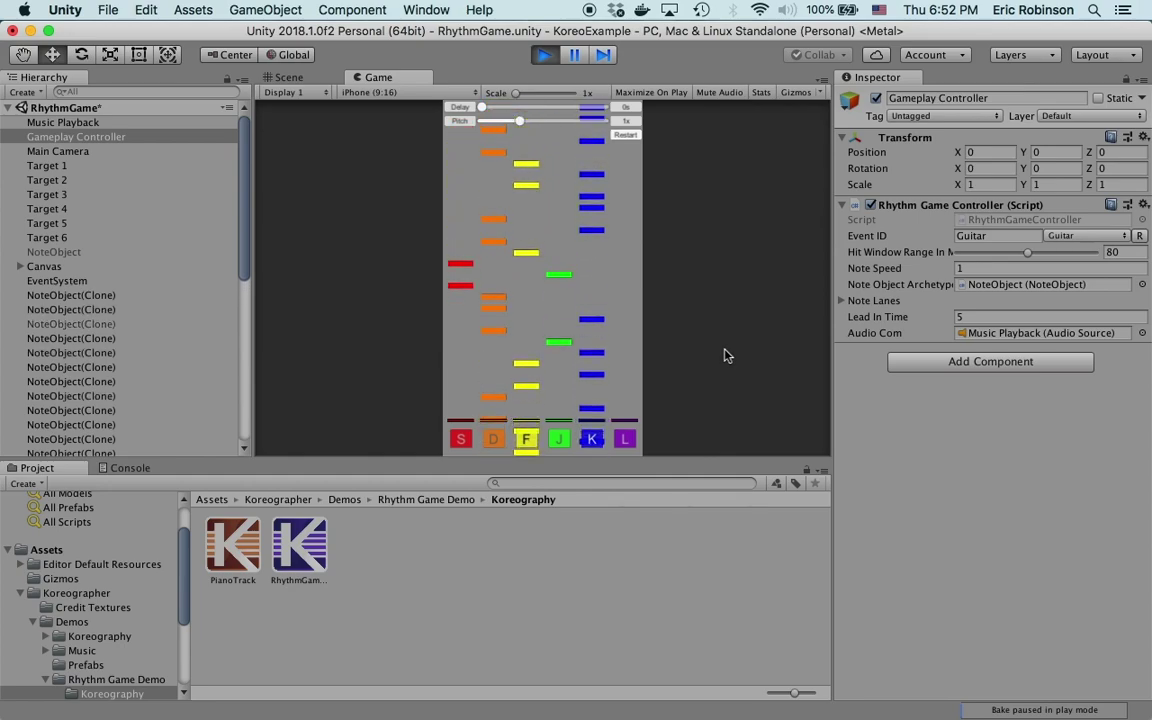
left_click(543, 54)
Set Event ID to Theme and play-test the theme notes before stopping.
left_click(1090, 235)
left_click(1088, 309)
key("super+p")
left_click(544, 55)
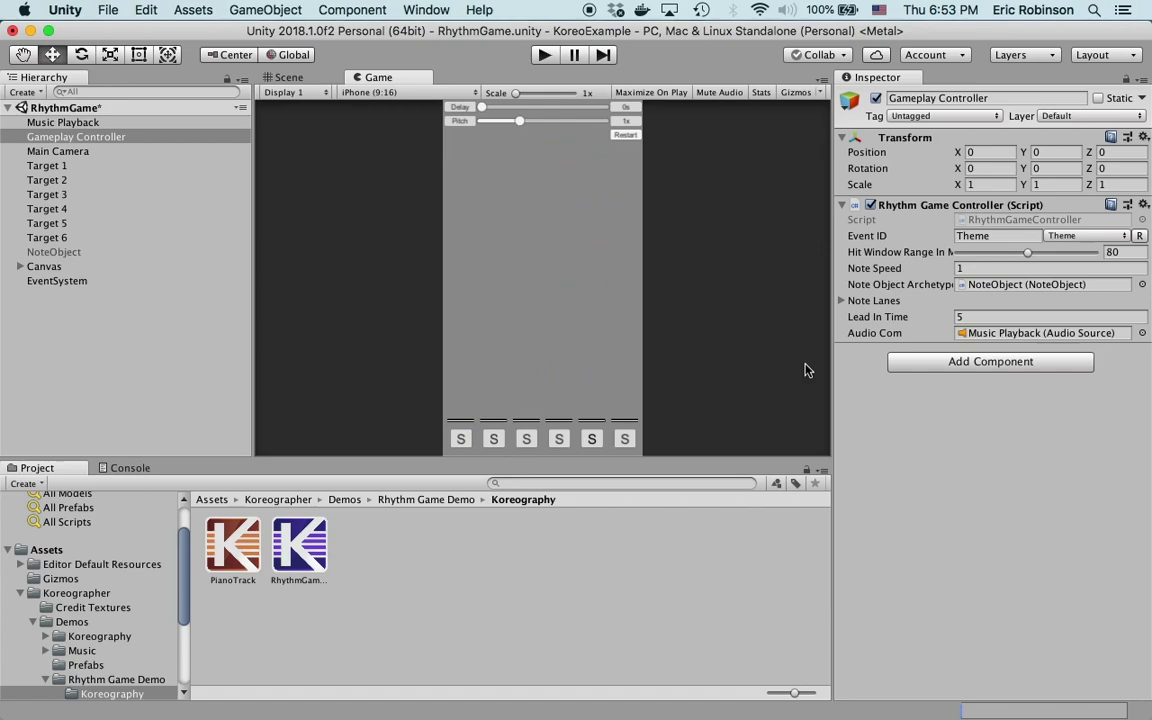
Open the Event ID list with Theme still selected.
left_click(1060, 237)
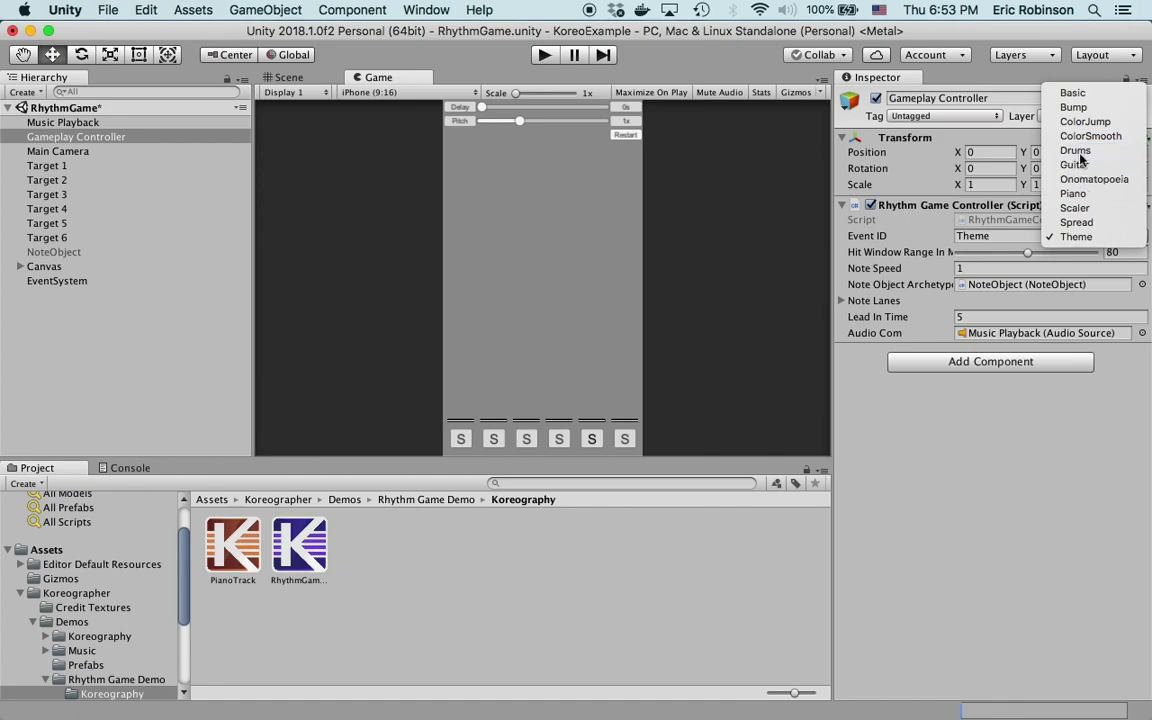